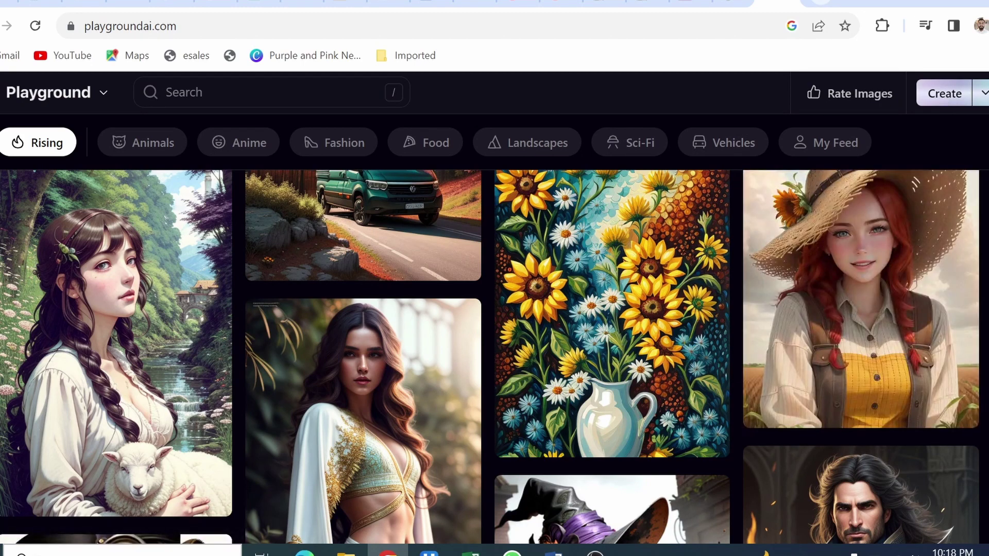
Browse the Rising community images, then the Animals, Landscapes and Sci-Fi categories
scroll(490, 356, down, 15)
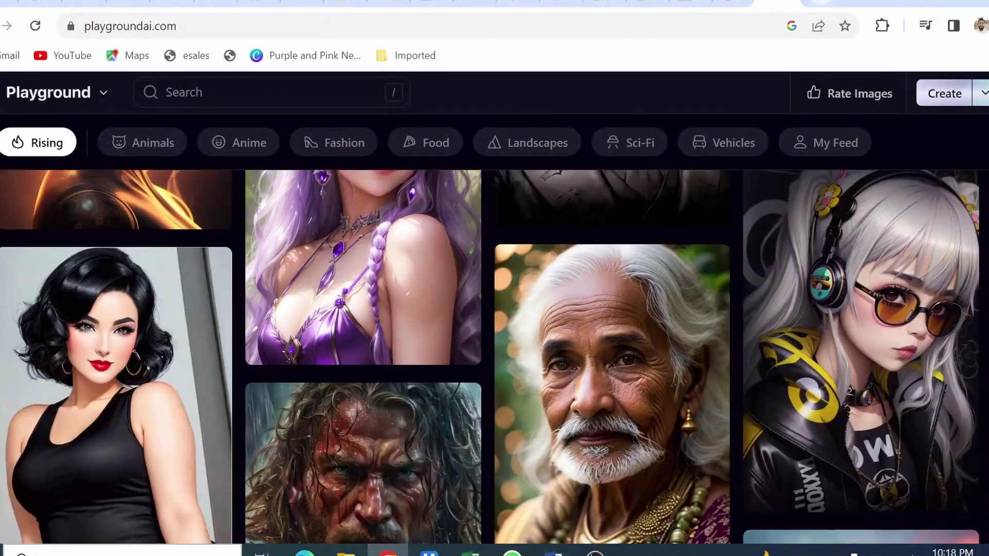
scroll(490, 356, down, 15)
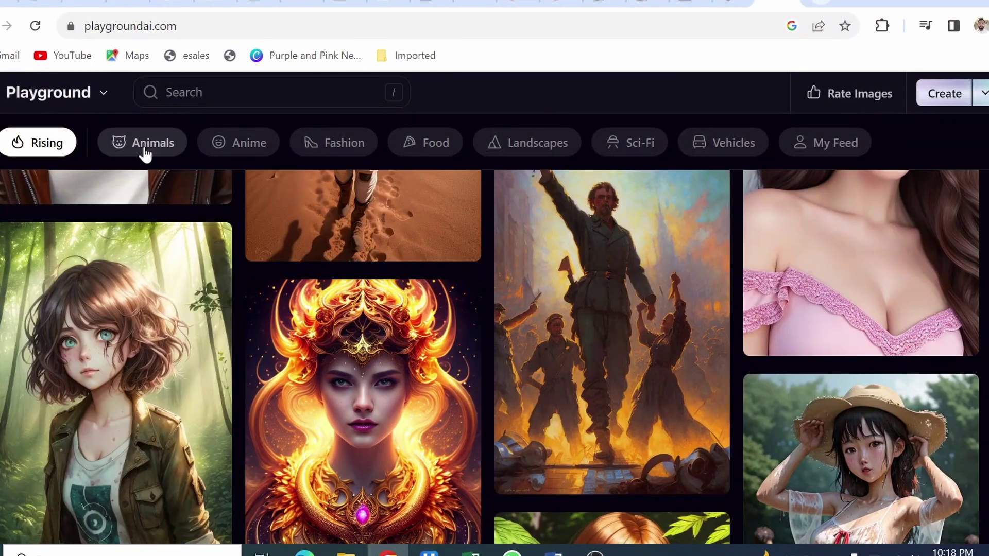
click(145, 144)
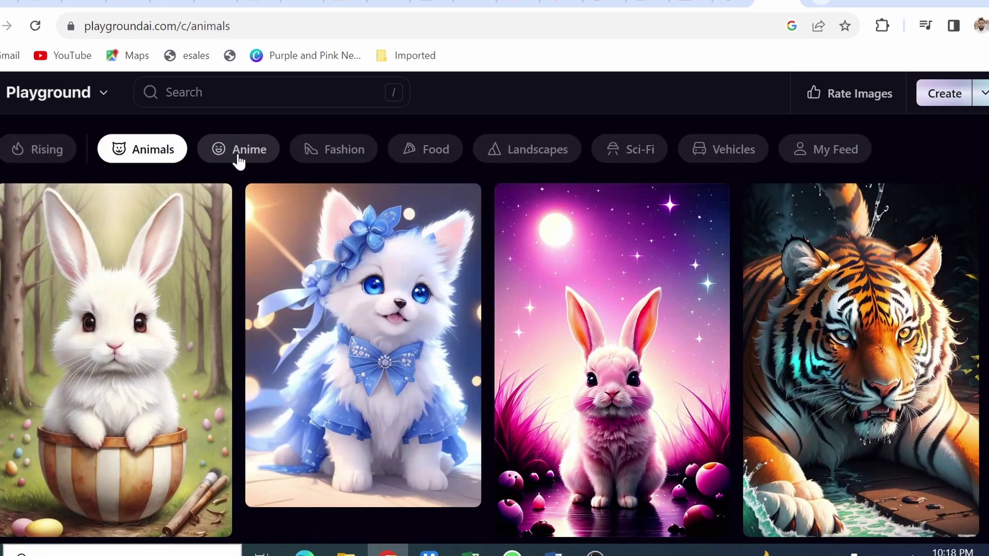
click(528, 161)
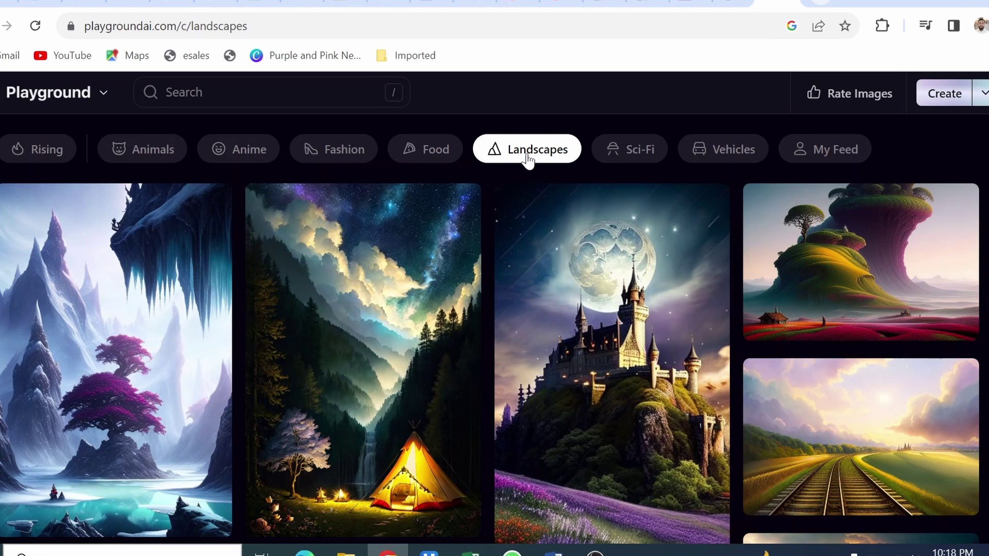
click(642, 155)
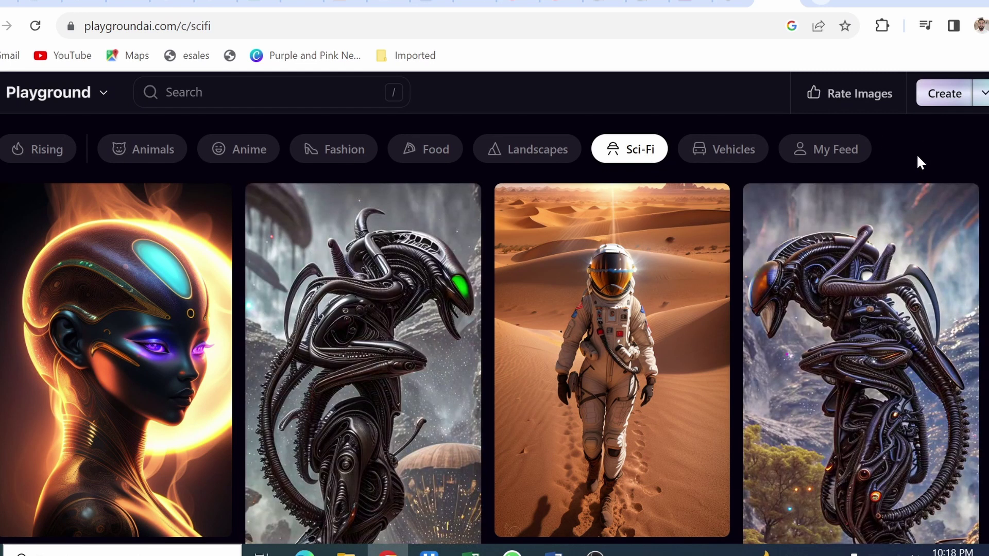
Open the image creation workspace and look through the available style filters, keeping Deliberate
click(944, 97)
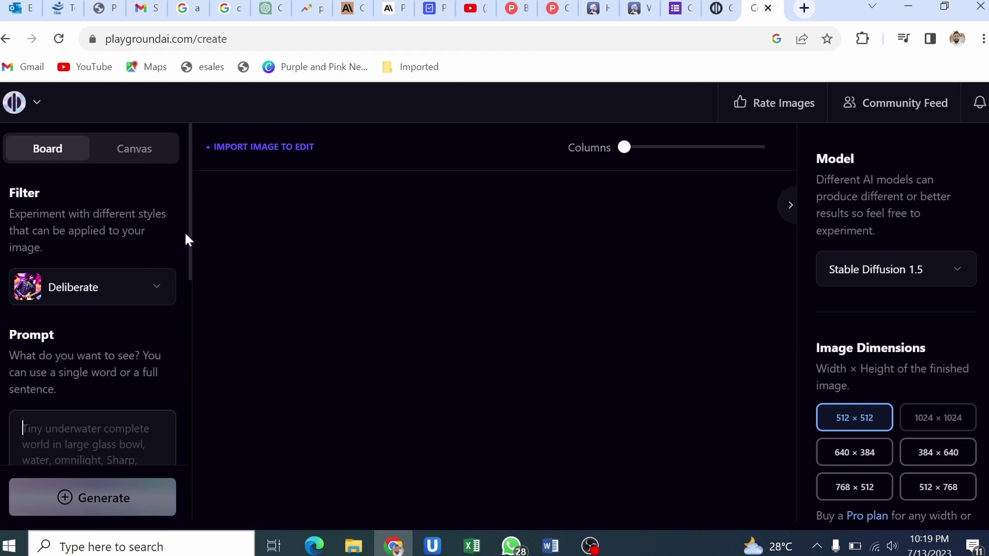
scroll(191, 202, down, 1)
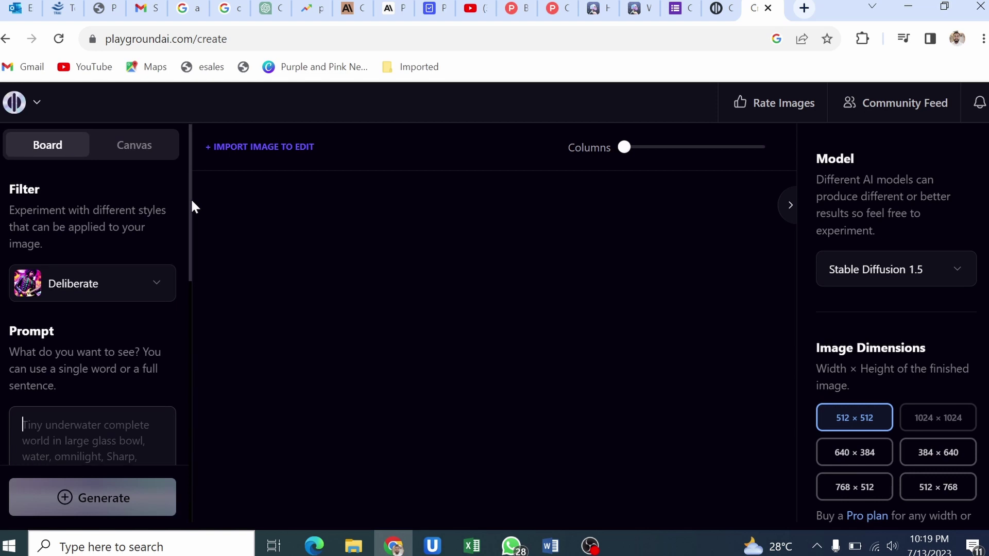
scroll(191, 202, down, 1)
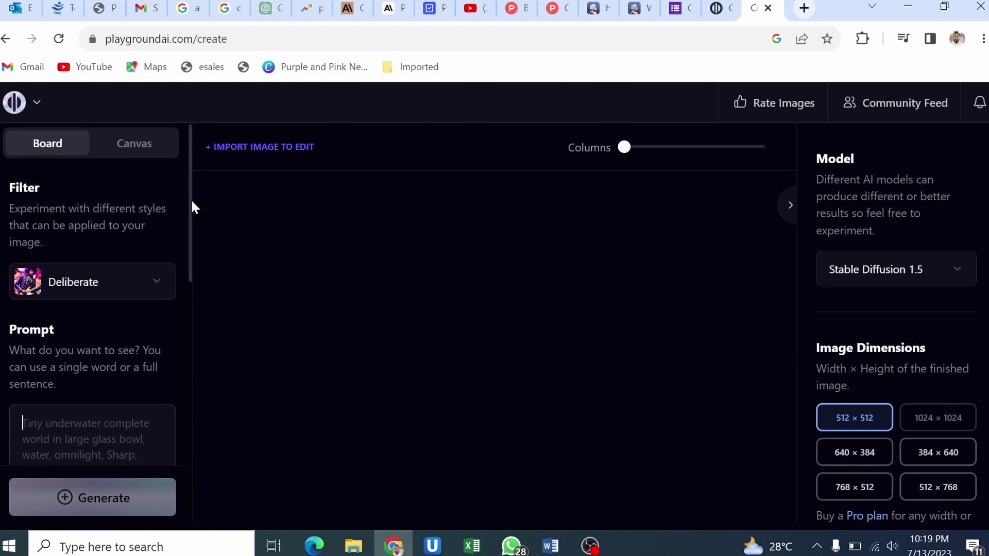
click(157, 291)
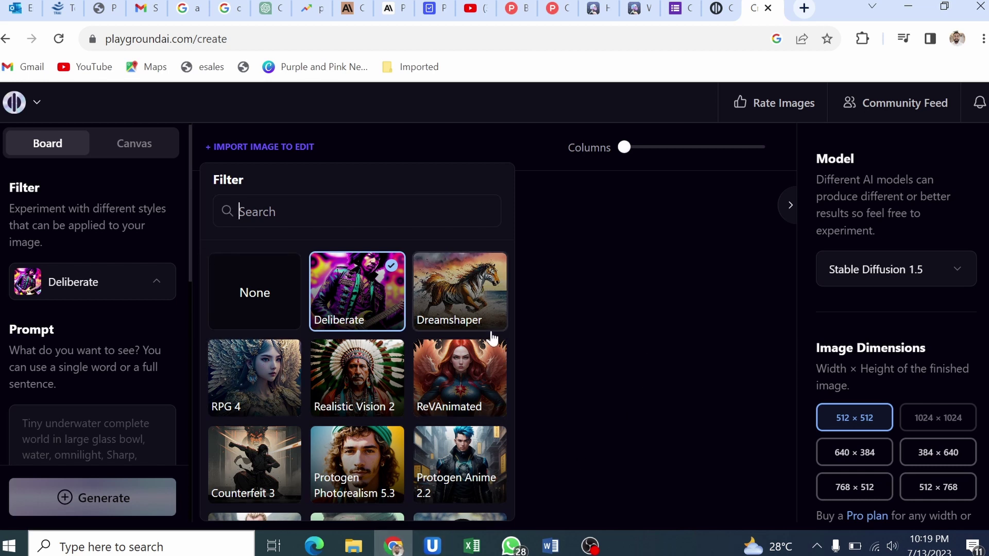
click(100, 333)
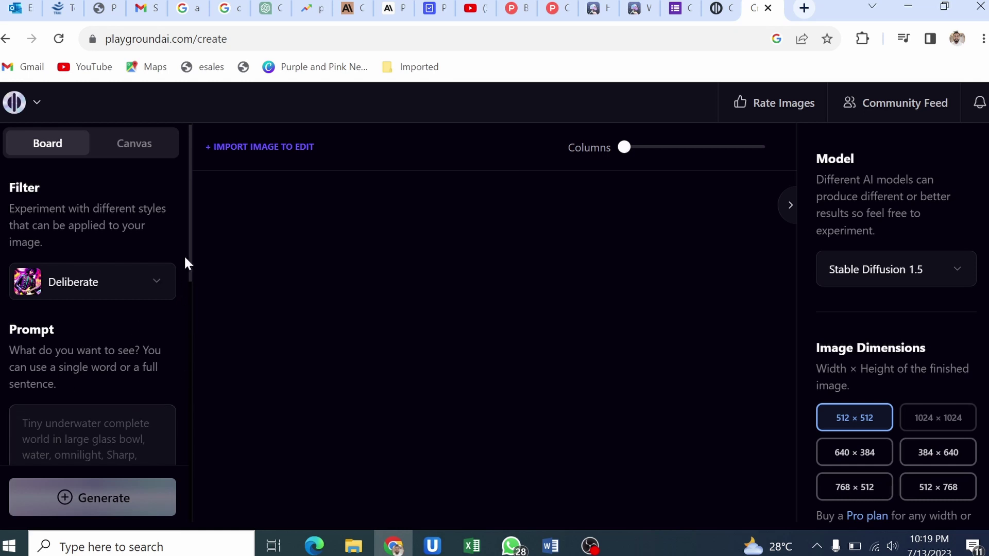
Enable Exclude From Image and view the Image to Image and Control Traits settings
drag(190, 246, 191, 308)
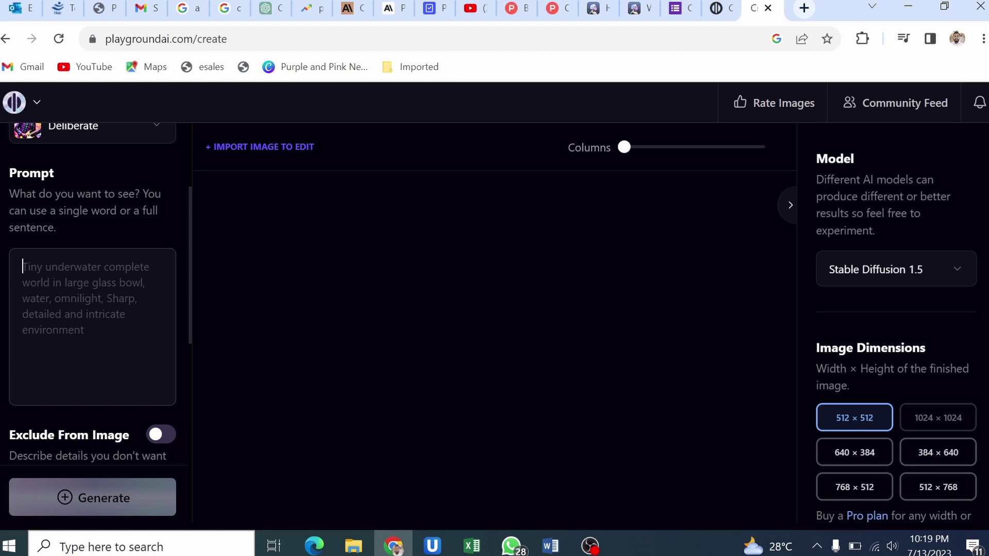
drag(189, 243, 195, 296)
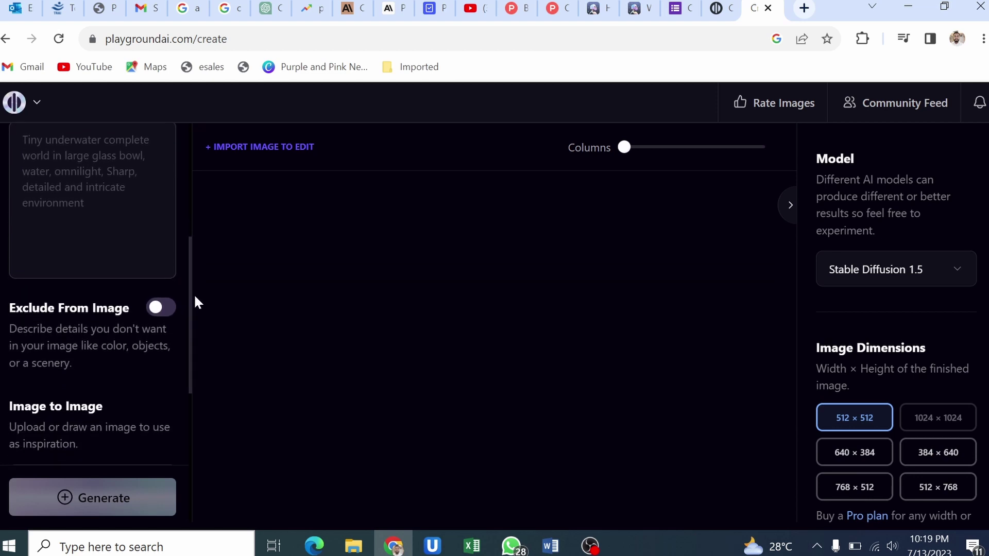
click(170, 312)
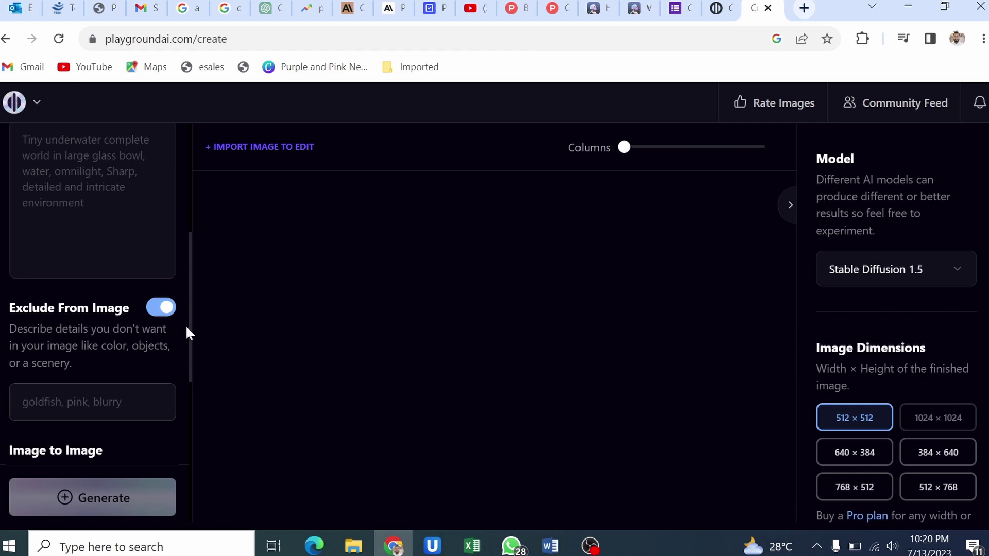
drag(188, 318, 188, 435)
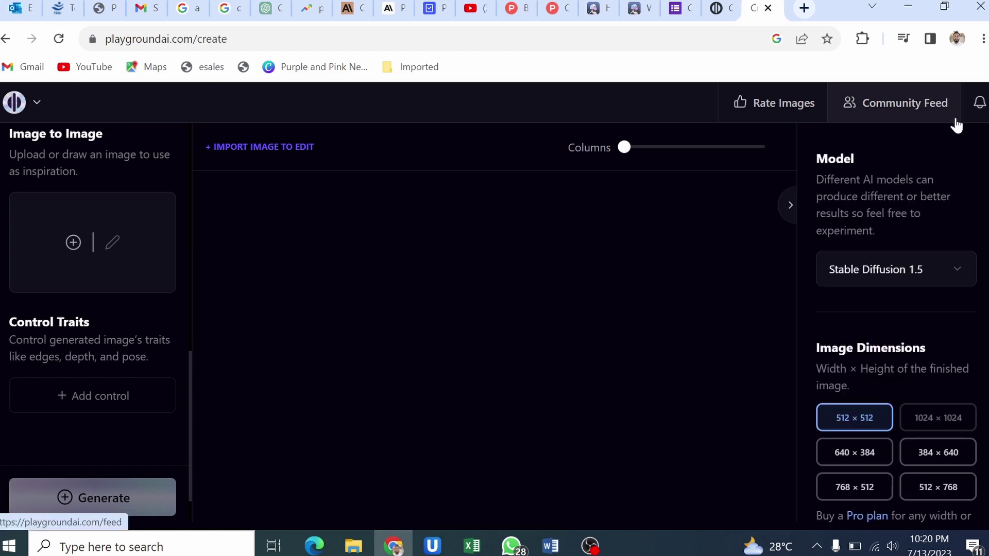
Choose Stable Diffusion 1.5 as the model and set Prompt Guidance to 11
click(957, 273)
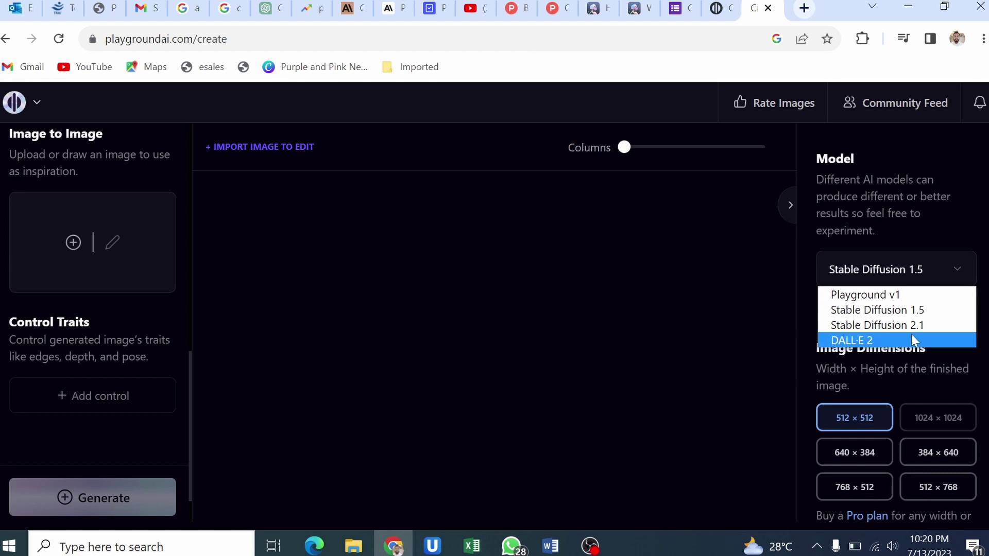
click(914, 307)
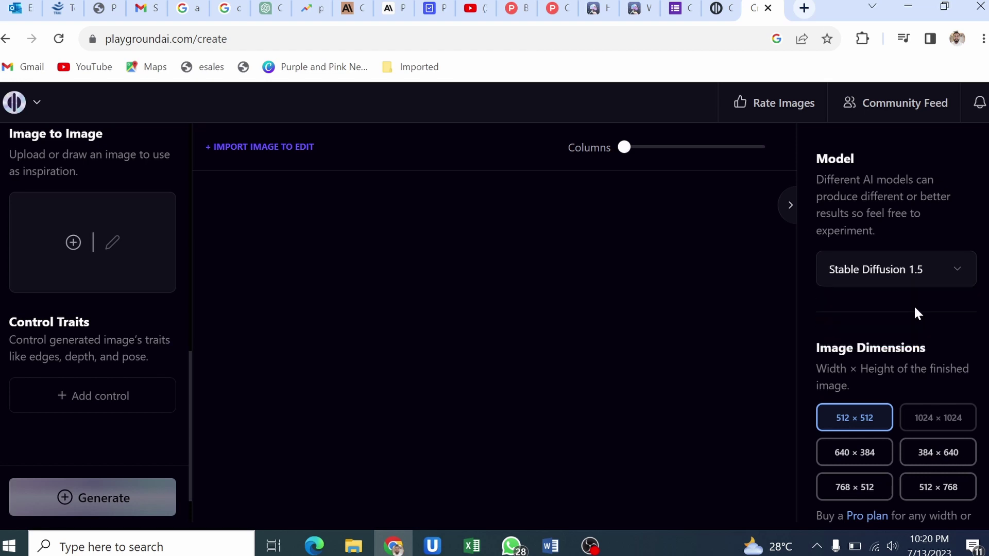
scroll(897, 323, down, 2)
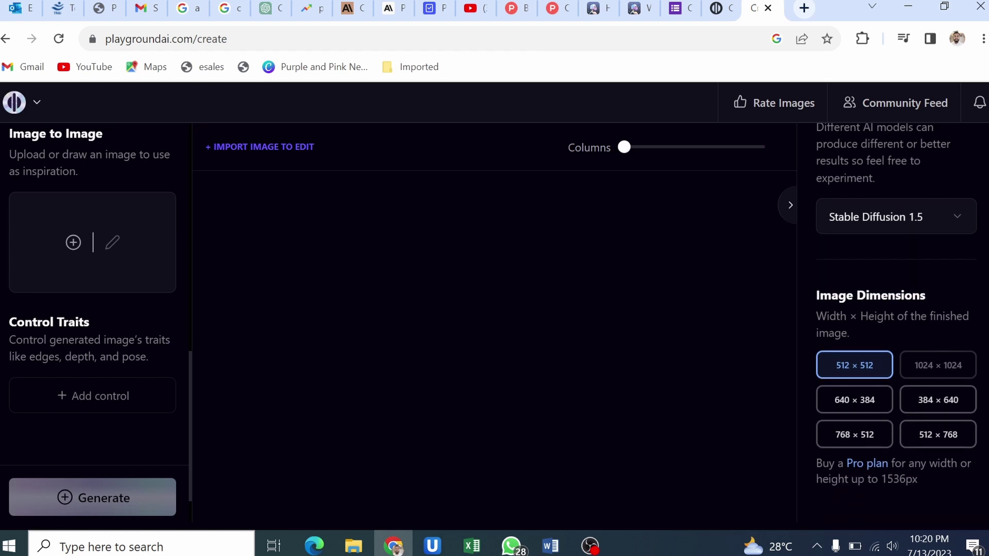
scroll(899, 361, down, 1)
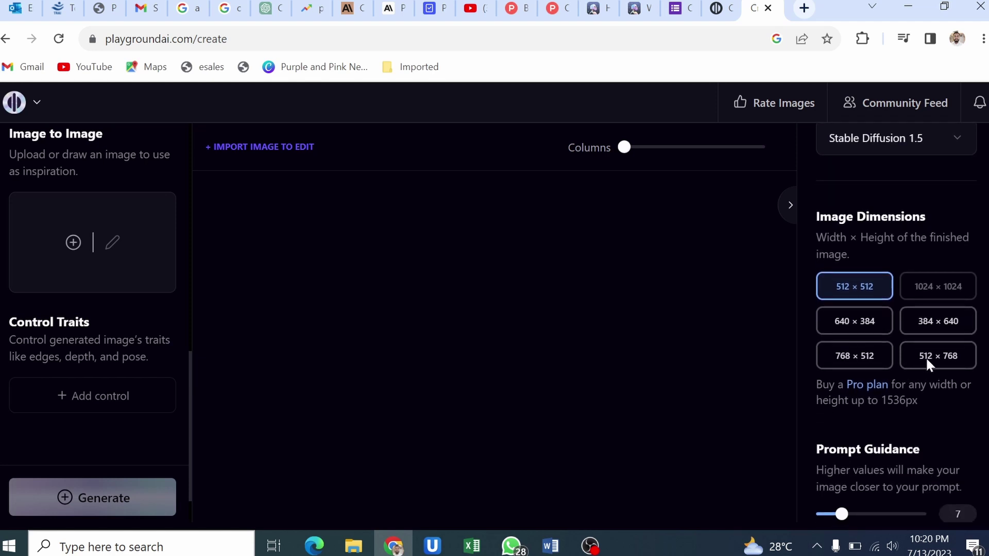
scroll(897, 325, down, 3)
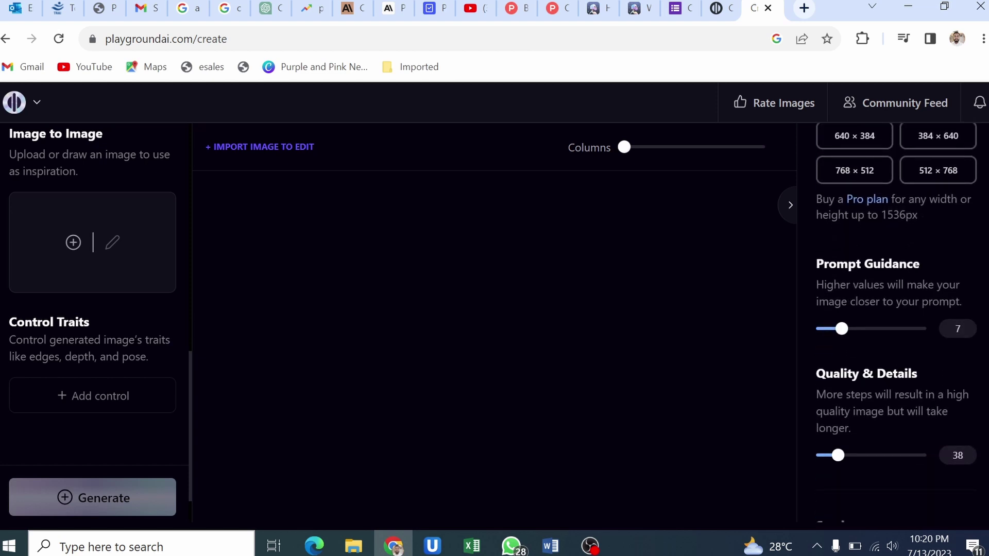
scroll(896, 309, down, 1)
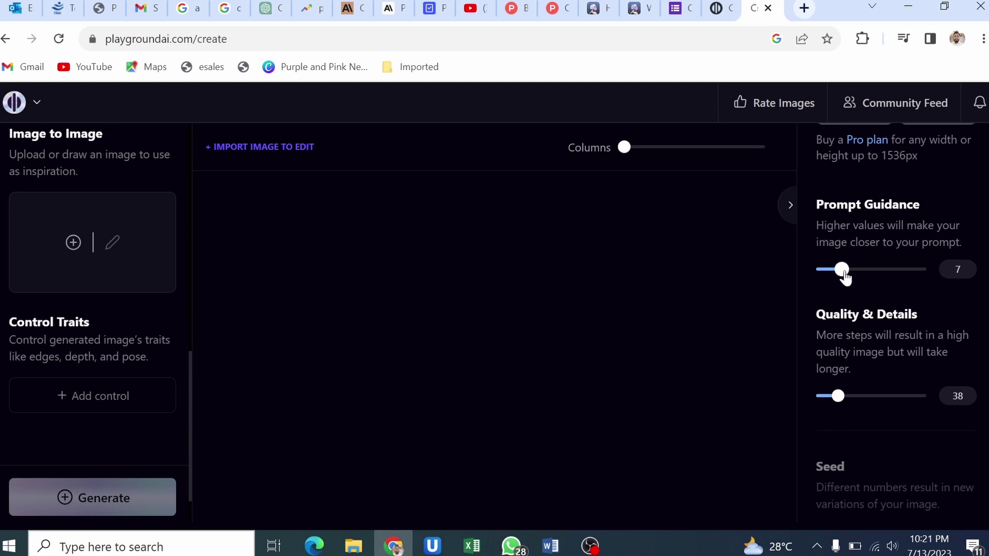
drag(844, 275, 856, 277)
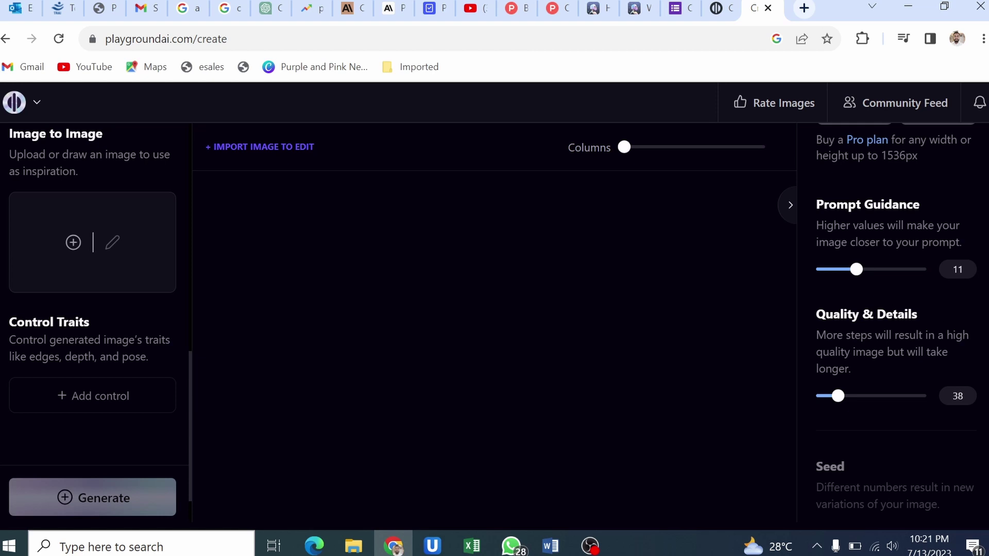
Set the Quality & Details value to 63
scroll(897, 314, down, 1)
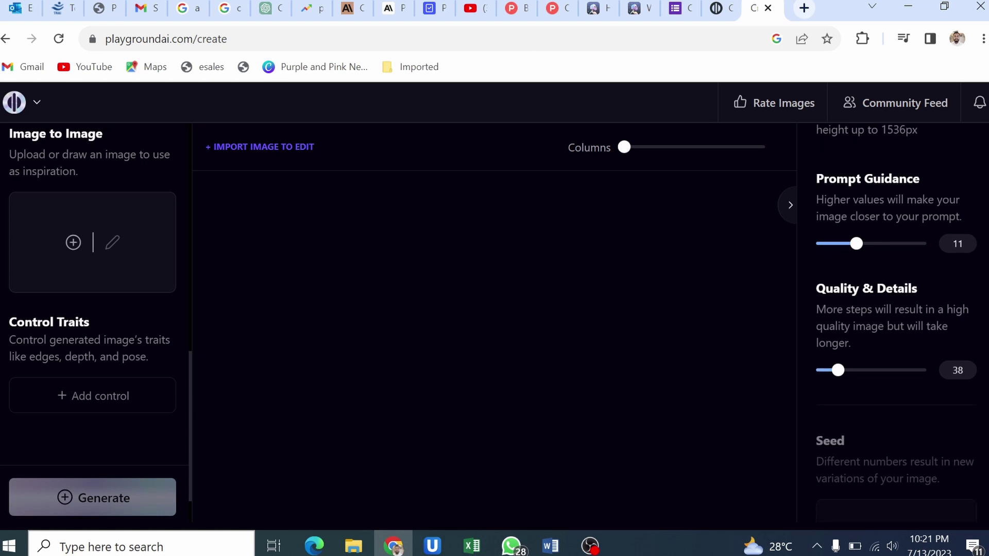
scroll(896, 314, down, 3)
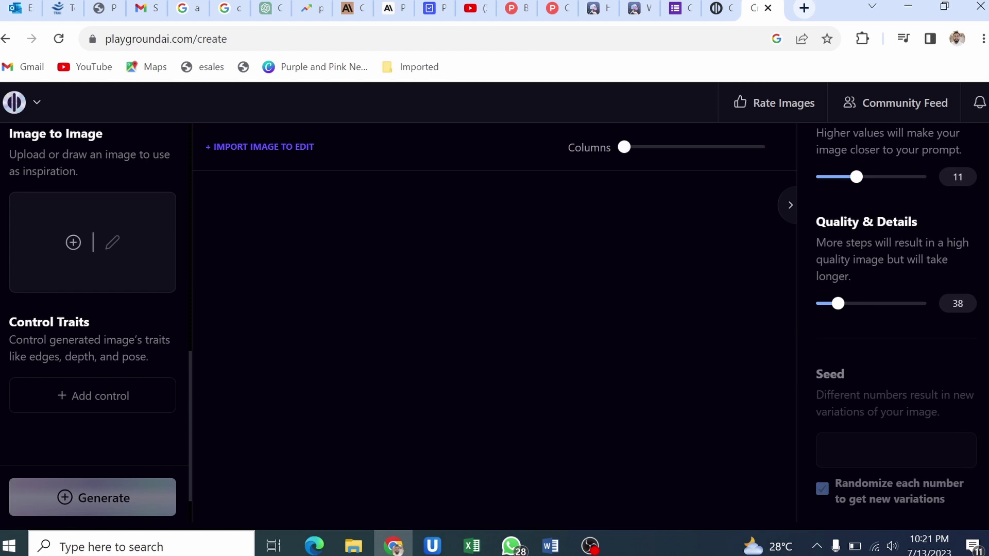
drag(839, 311, 859, 310)
Set the diffusion sampling method to k_euler_ancestral
scroll(897, 320, down, 2)
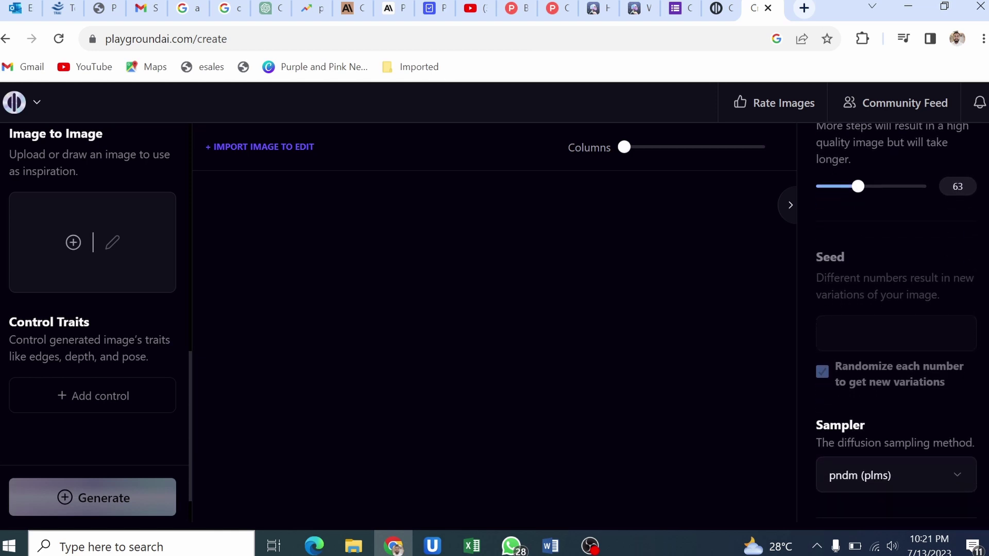
scroll(897, 319, down, 1)
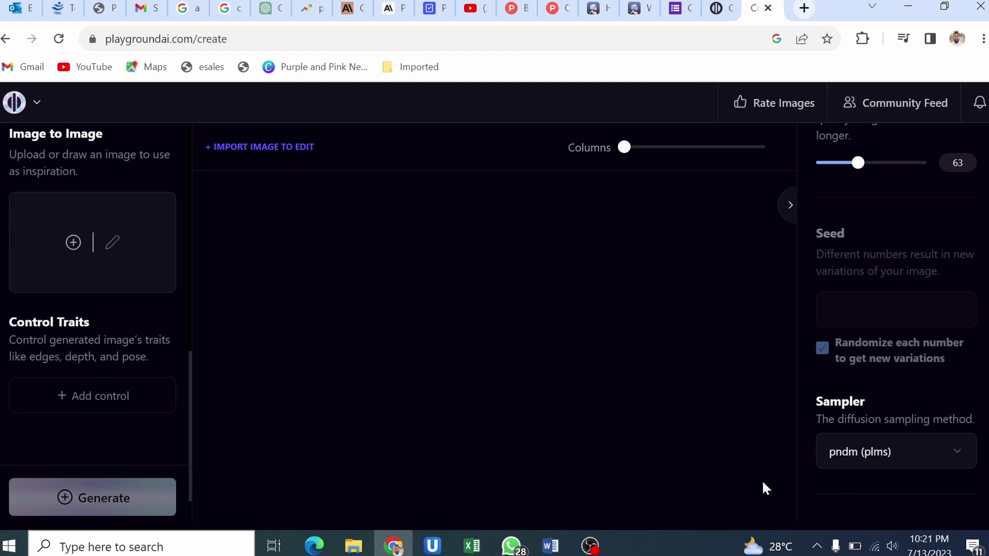
click(951, 448)
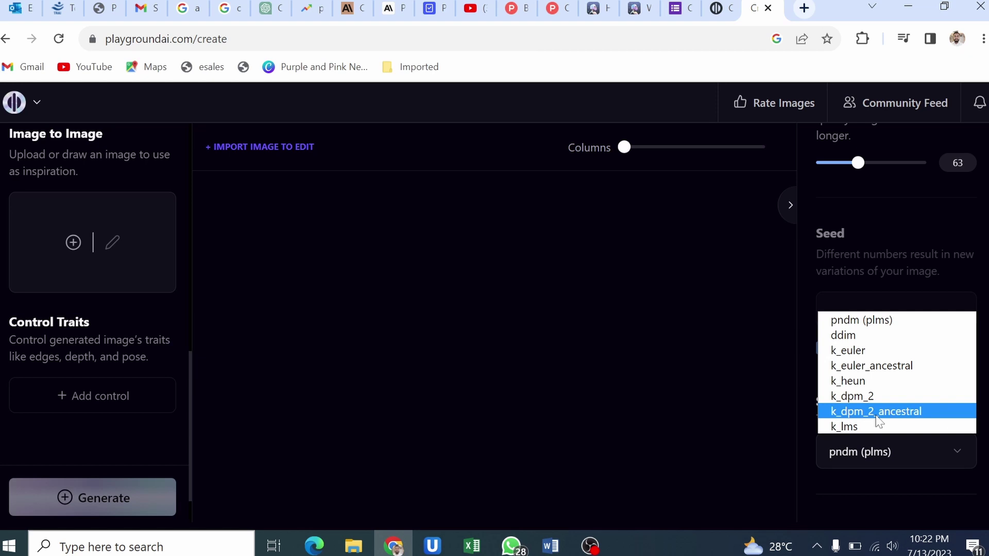
click(921, 365)
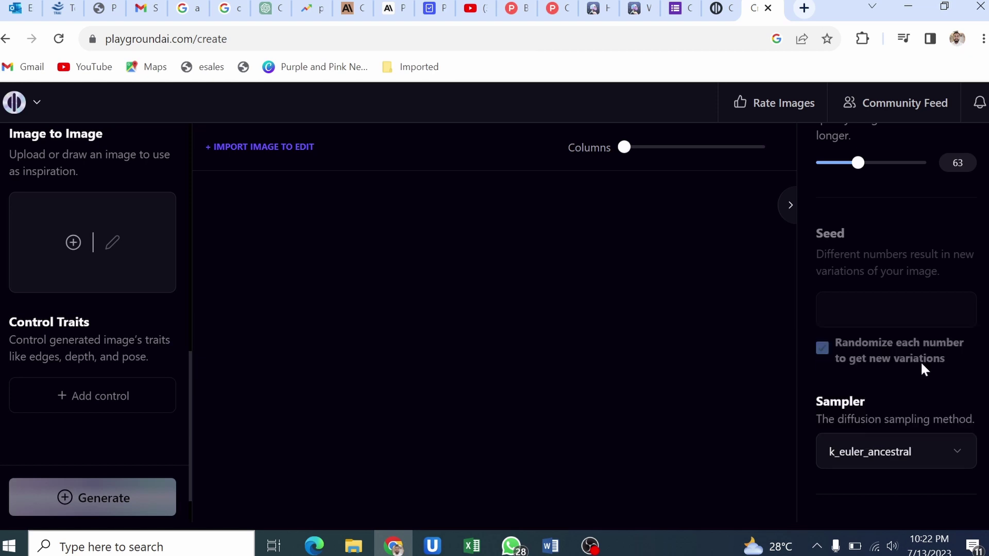
Turn on Private Session for the generated images
scroll(897, 322, down, 5)
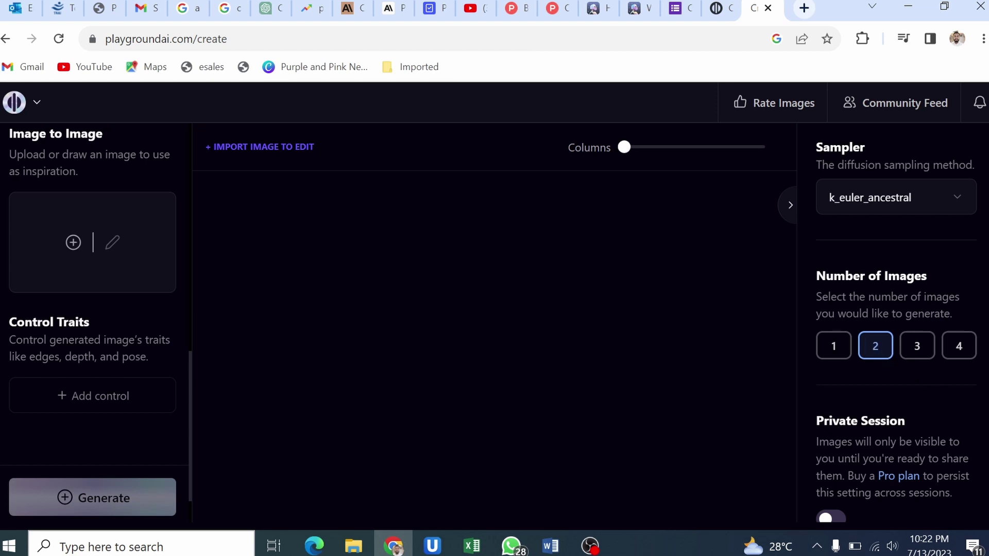
scroll(897, 322, down, 1)
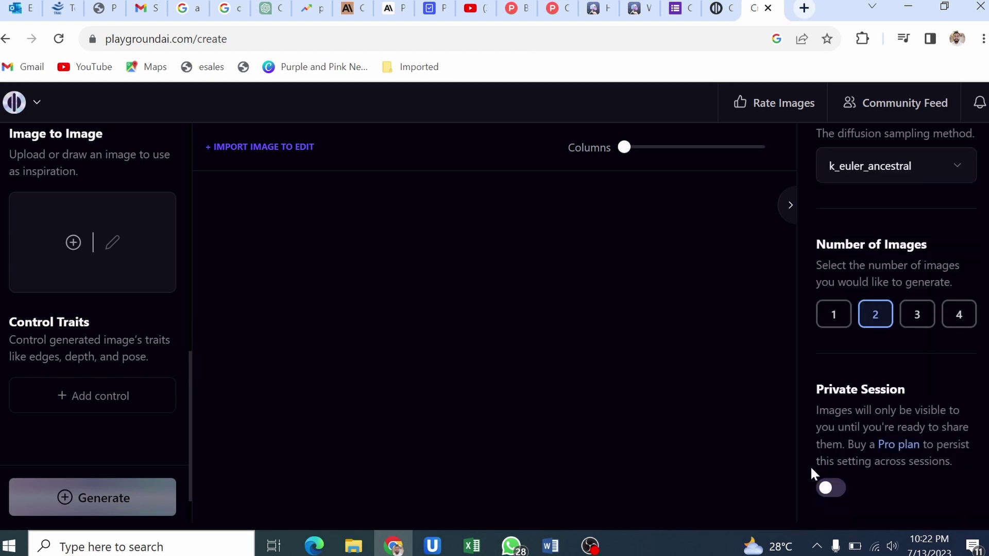
click(838, 493)
Generate images from the prompt "Tiny underwater complete world in large glass bowl ,water ,omnilight,sharp,detailed and intricate environment"
scroll(897, 330, up, 10)
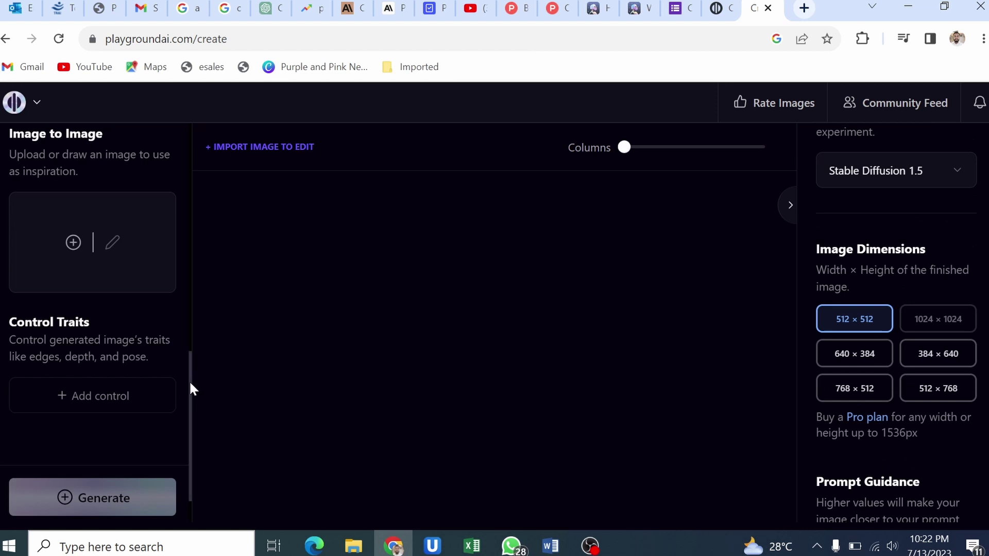
drag(190, 380, 200, 205)
click(22, 313)
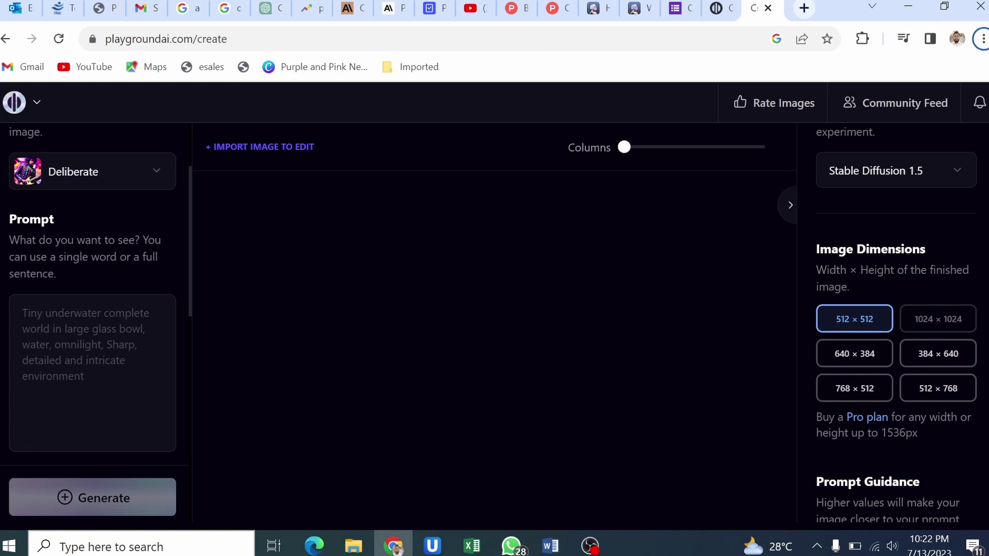
text(Tiny underwater complete world in large glass bowl ,water ,omnilight,sharp,detailed and intricate environment)
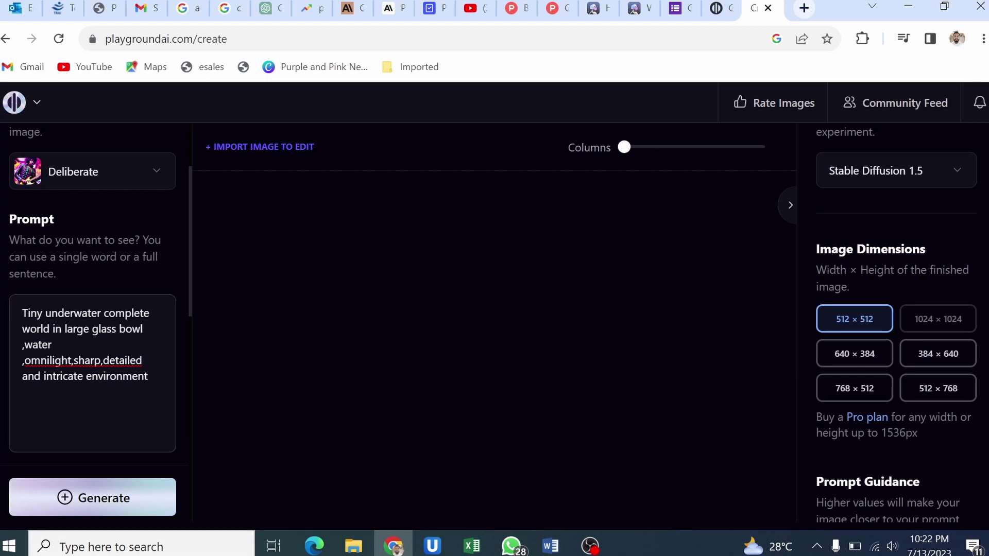
click(115, 497)
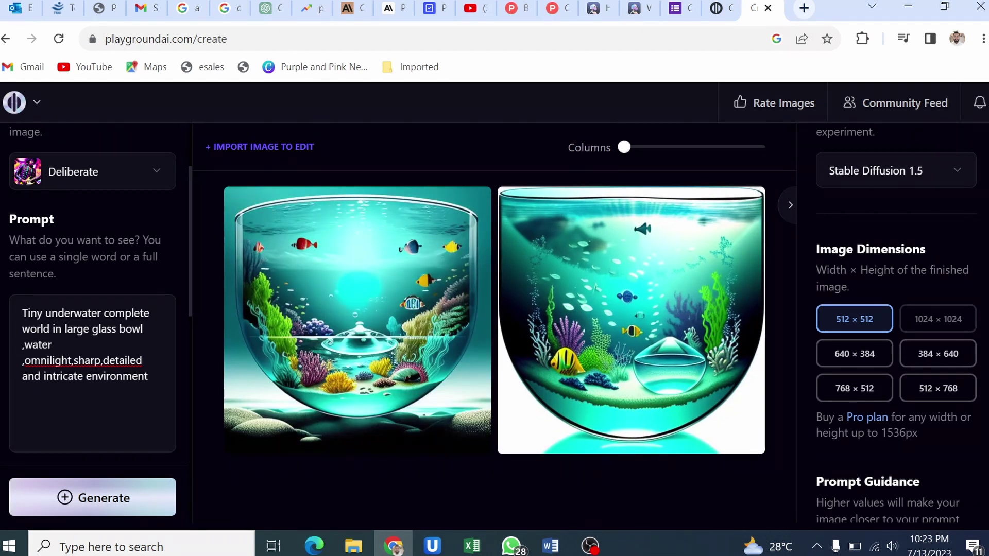
Change the style filter to Dreamshaper for the underwater bowl prompt
click(150, 177)
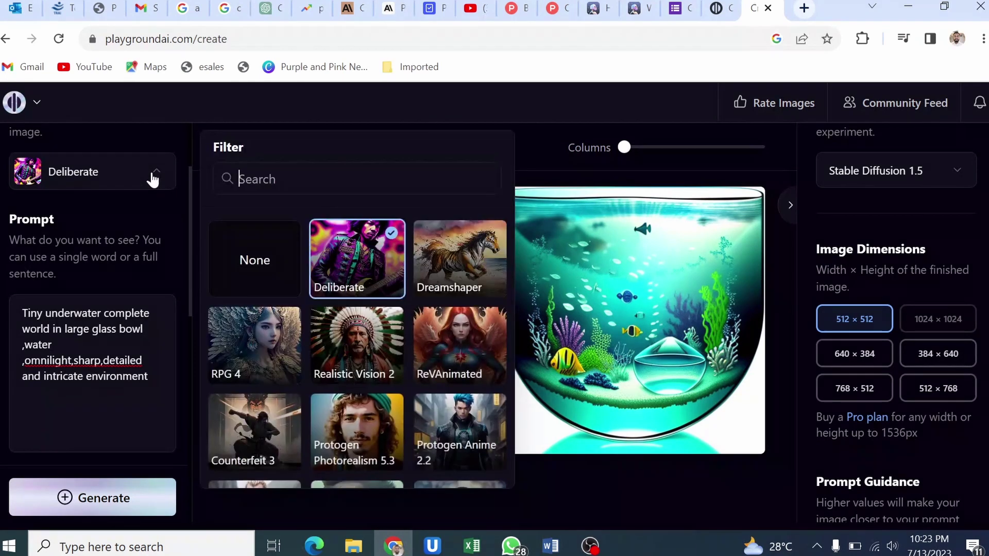
click(434, 270)
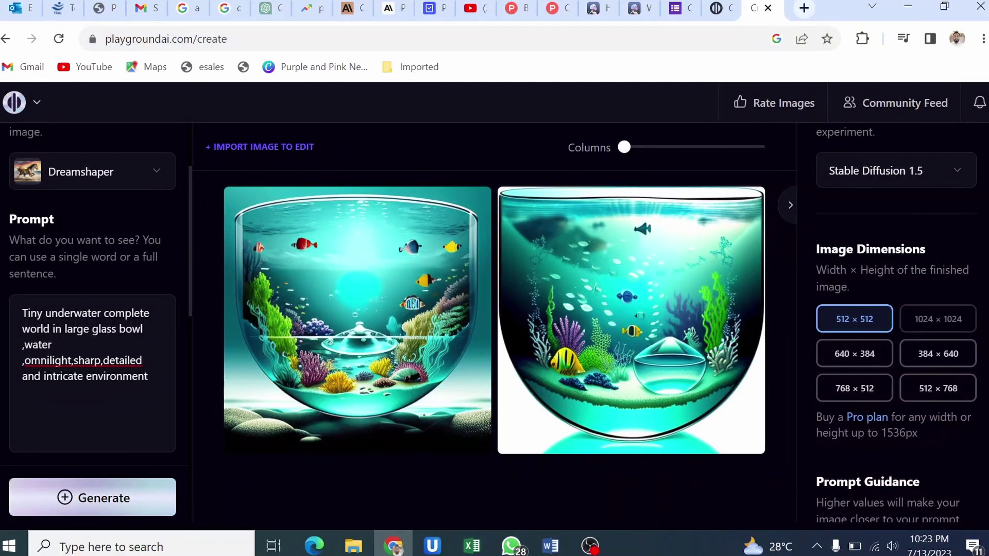
Clear the whole underwater bowl text from the prompt
key(shift+Up)
key(shift+Up)
key(shift+Up)
key(shift+Up)
key(shift+Up)
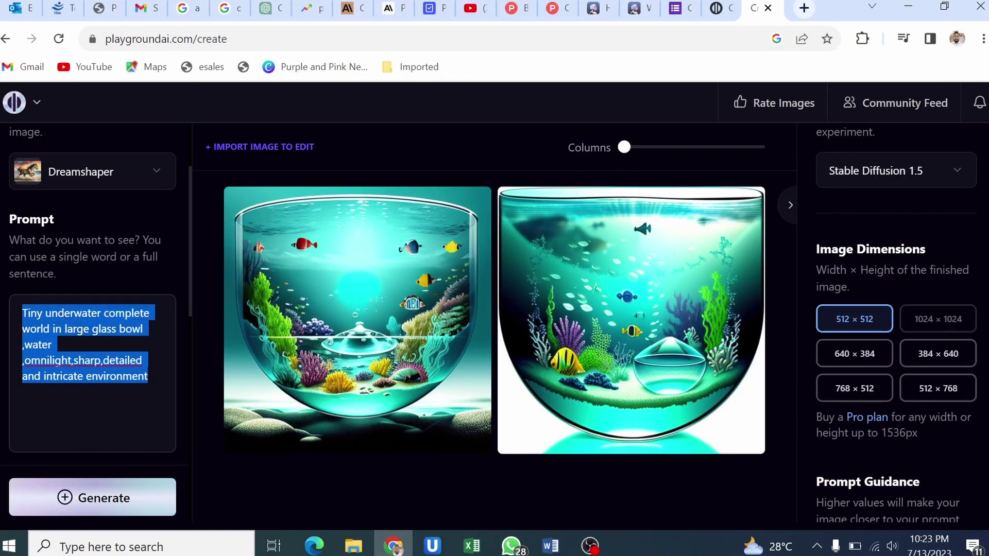
key(BackSpace)
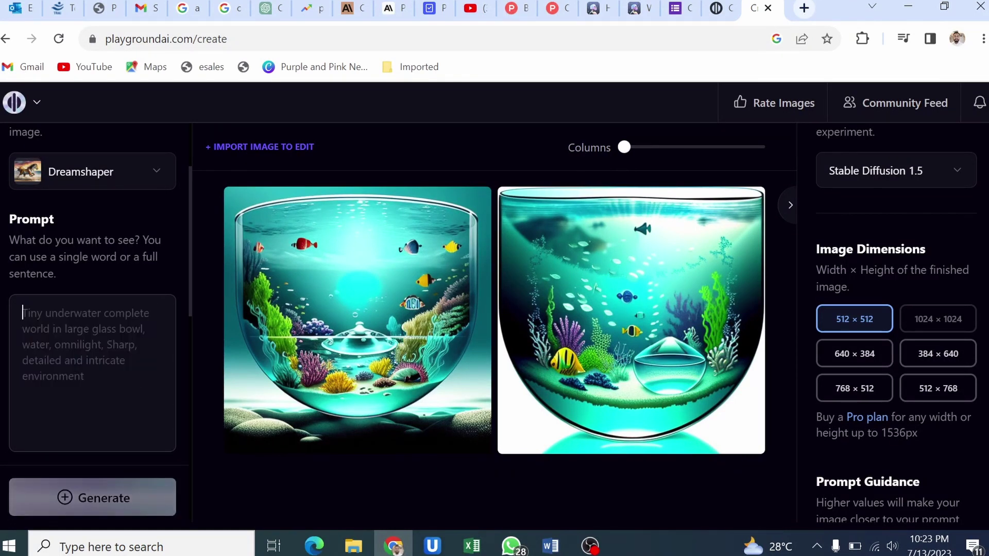
Generate images from the new prompt "a robot walking on the moon in base camp" with the Dreamshaper filter
text(a rob)
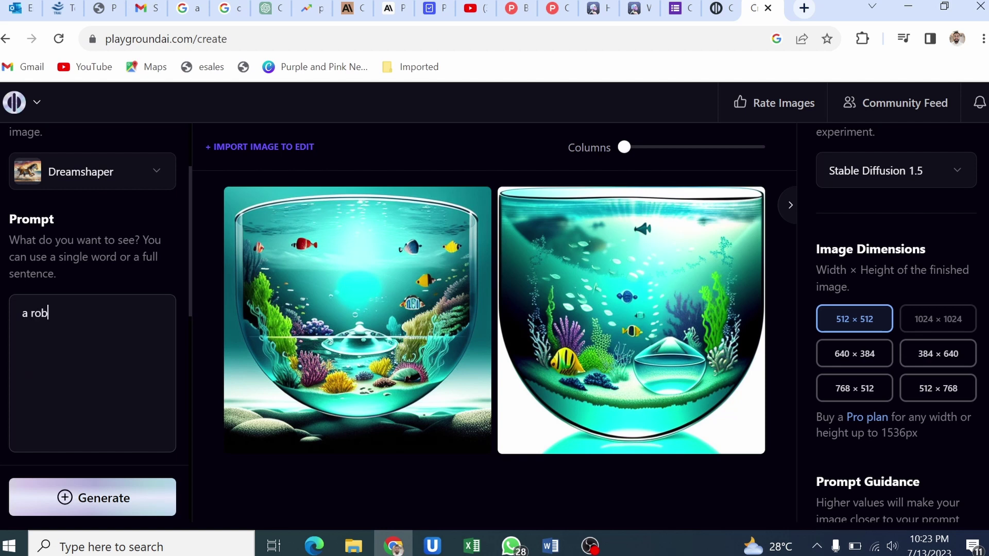
text(ot walking on the moon)
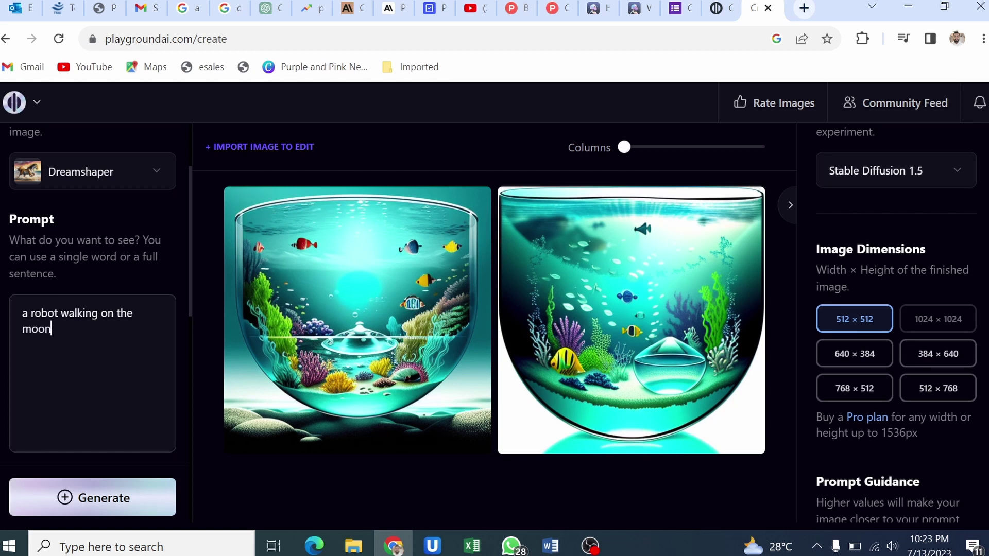
text(,)
text( in base)
text( camp)
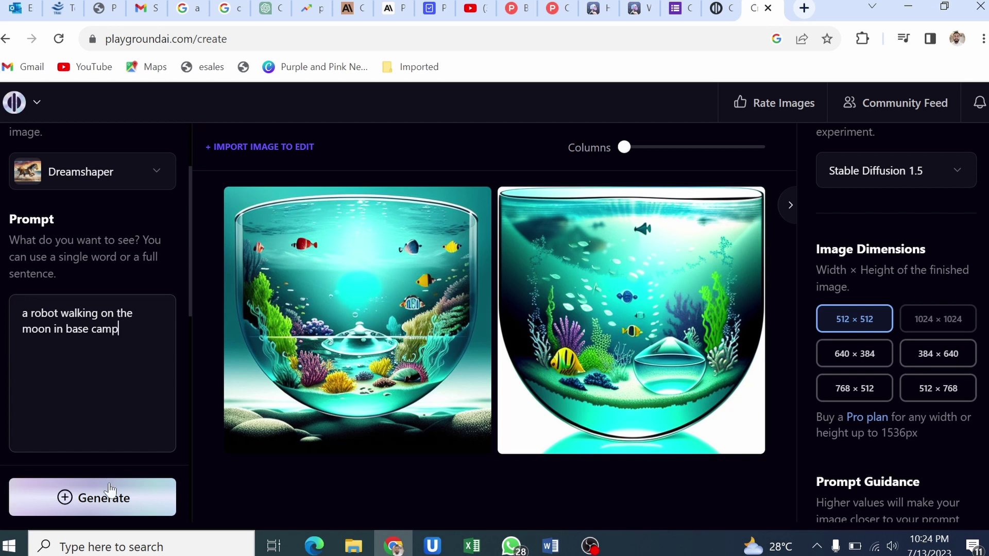
click(124, 506)
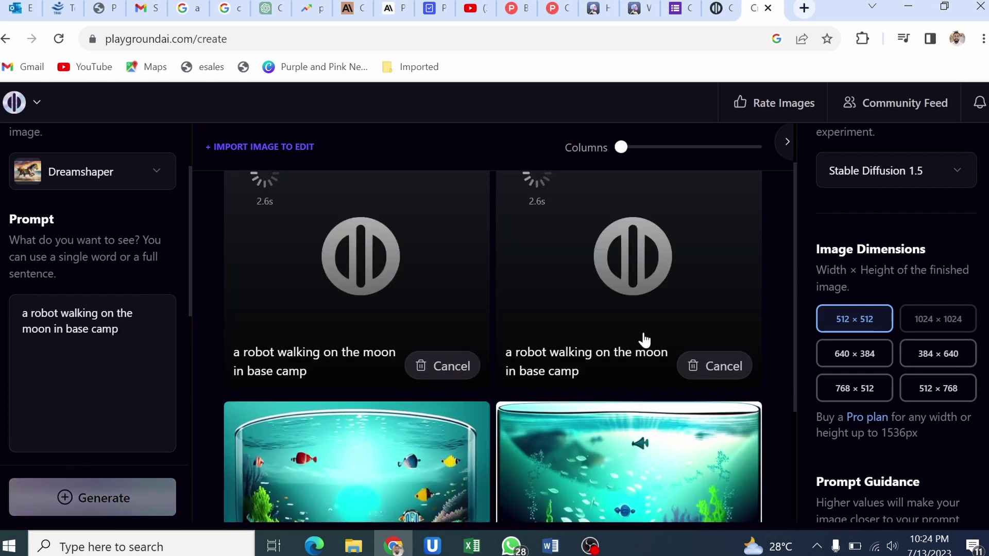
scroll(793, 206, up, 1)
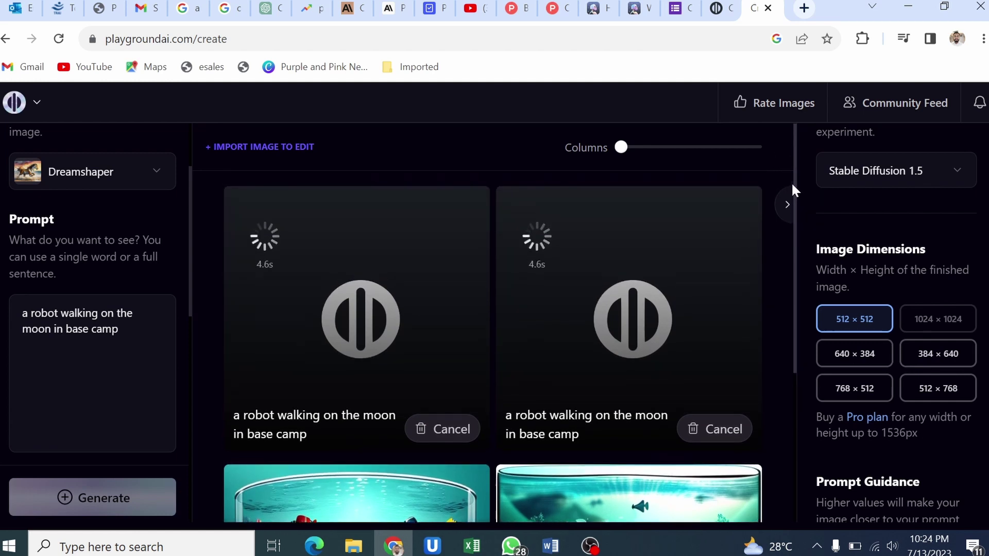